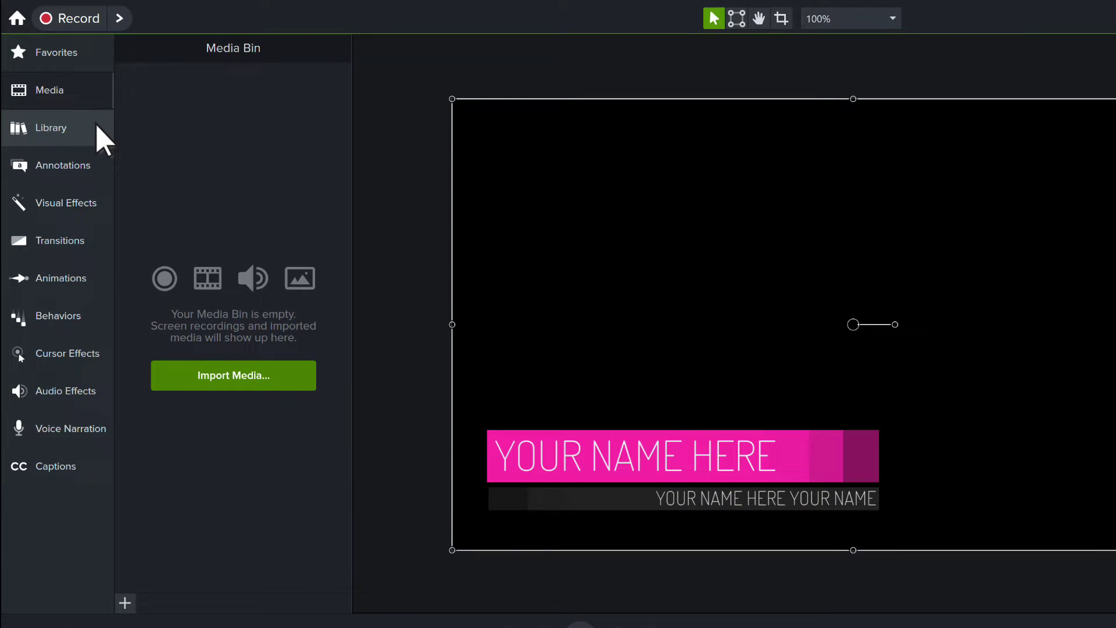
# Add the papertriangles background on Track 2 and trim it to end with the Lower Third (about 6 s)
pyautogui.click(69, 104)
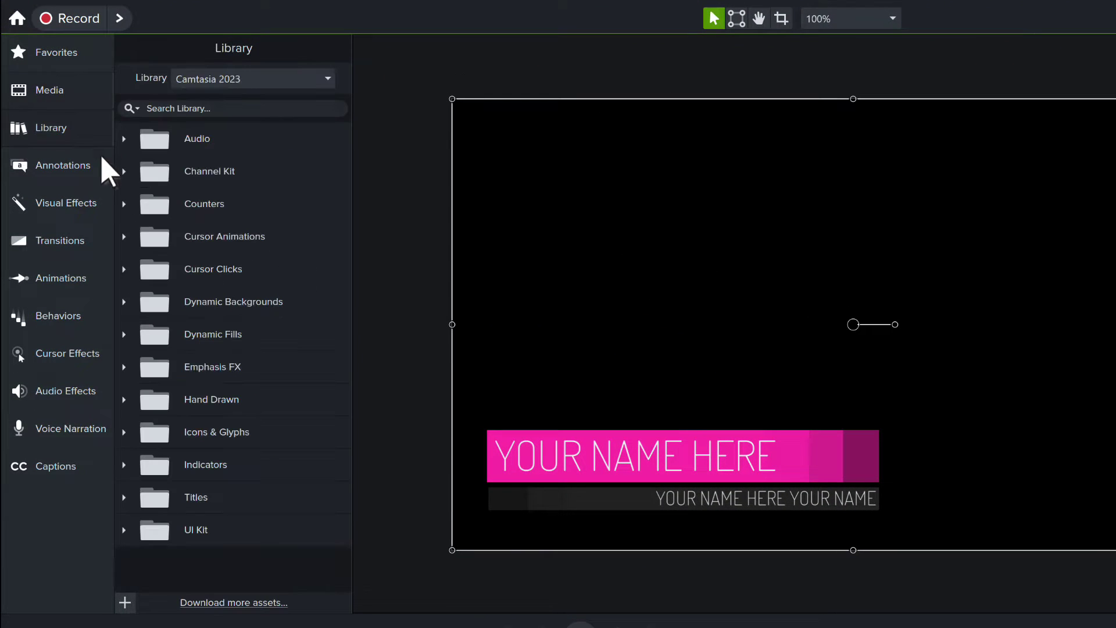
pyautogui.click(129, 305)
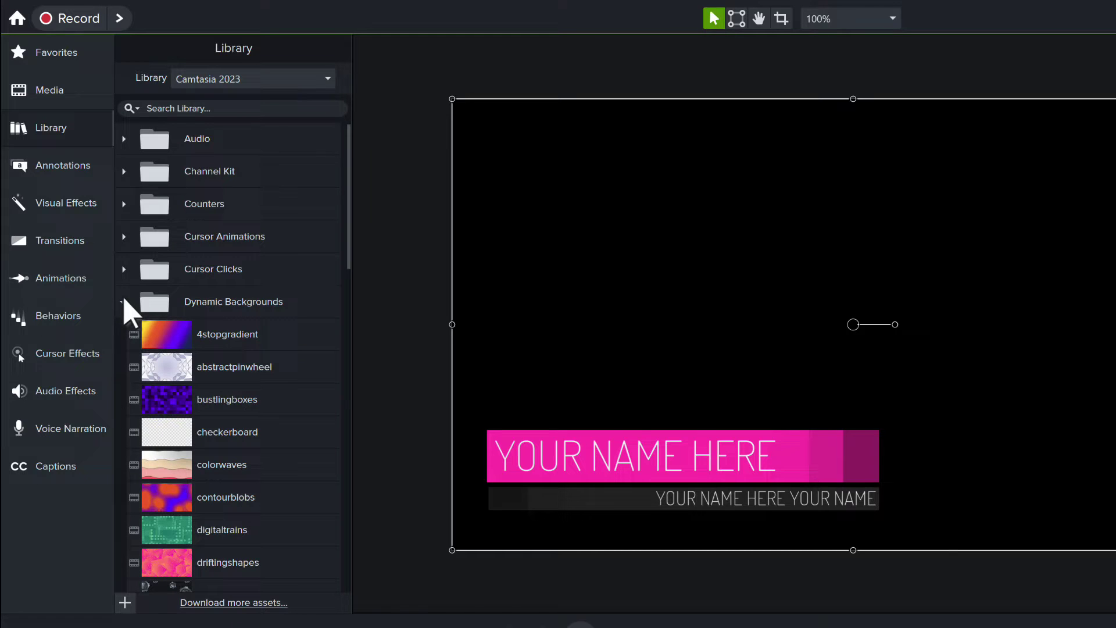
pyautogui.scroll(-6, 269, 486)
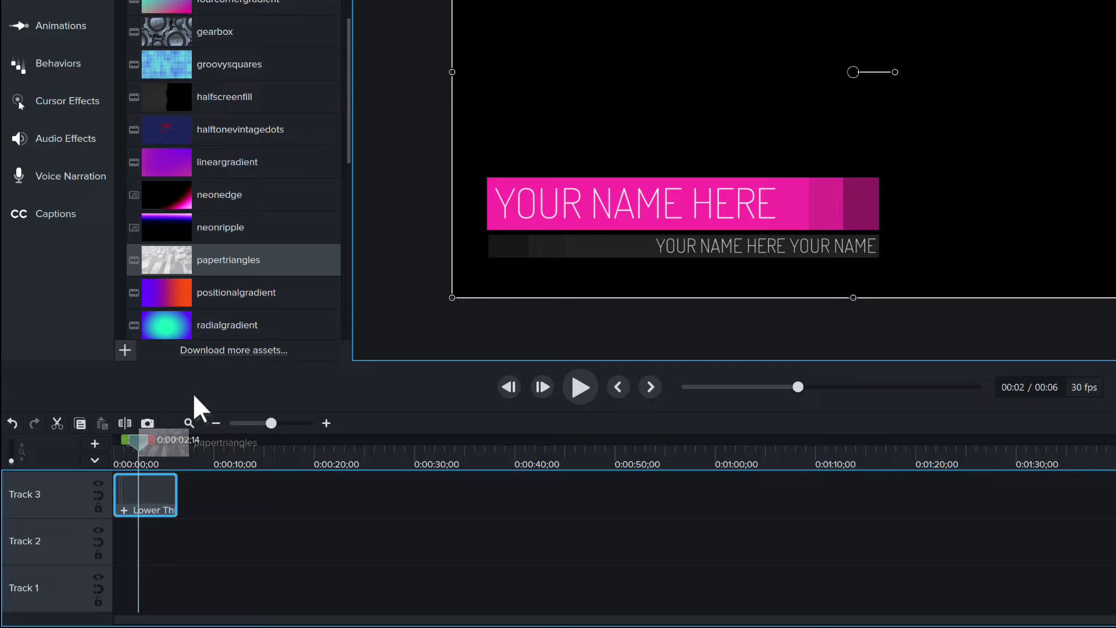
pyautogui.moveTo(228, 260); pyautogui.dragTo(141, 532)
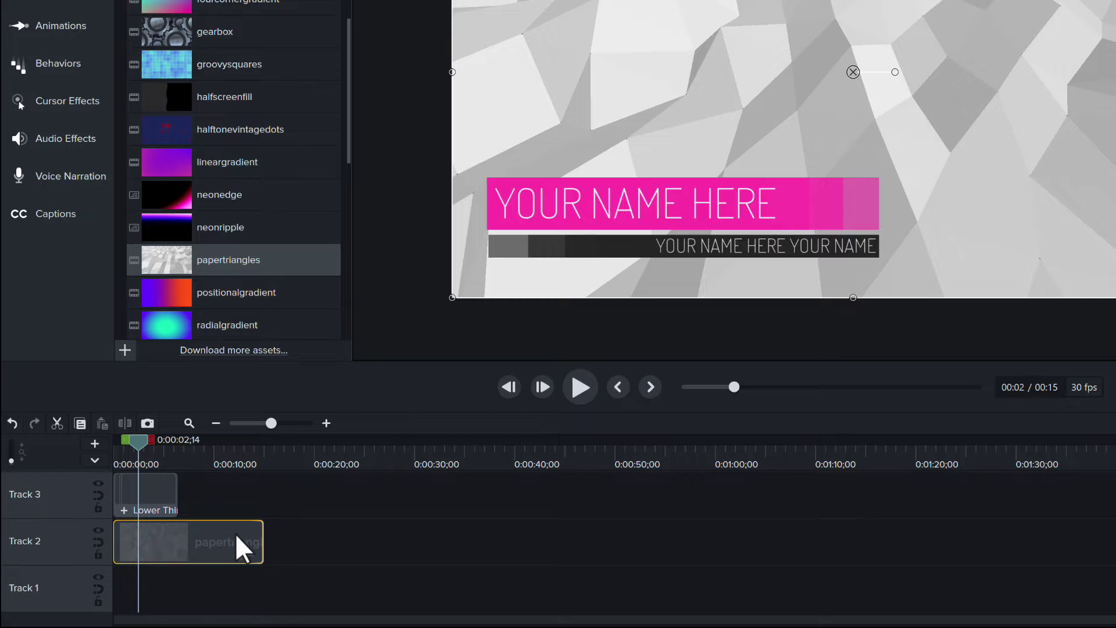
pyautogui.moveTo(260, 542)
pyautogui.moveTo(260, 542); pyautogui.dragTo(178, 540)
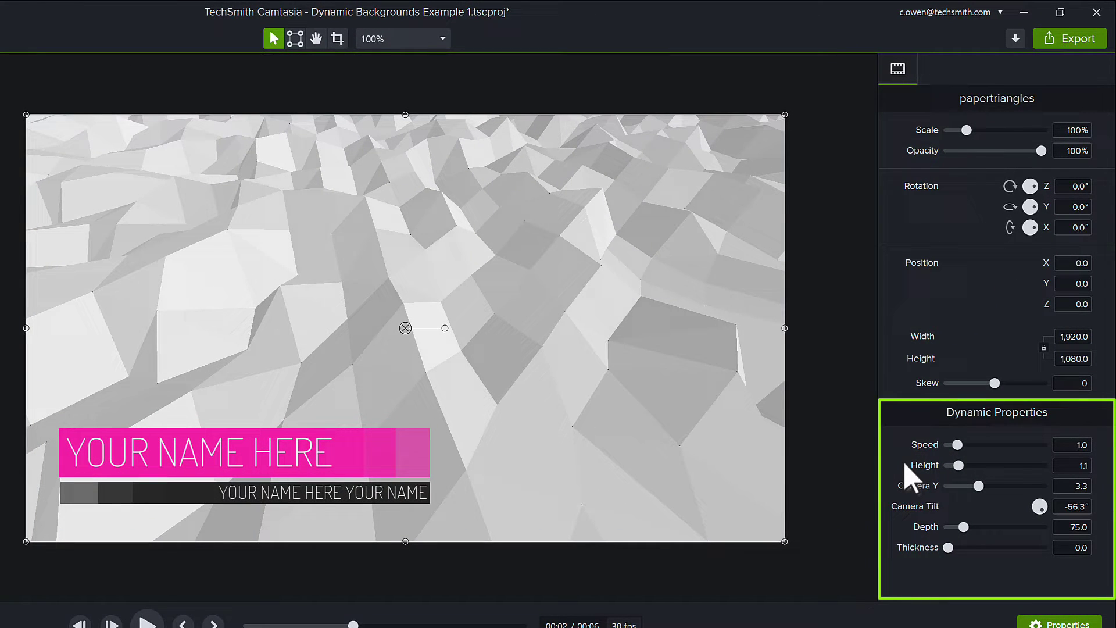
# Raise the paper triangles' Height, Camera Y and Camera Tilt, and set outline Thickness to about 7.1
pyautogui.moveTo(958, 465)
pyautogui.mouseDown()
pyautogui.moveTo(971, 486)
pyautogui.moveTo(1041, 509)
pyautogui.mouseUp()
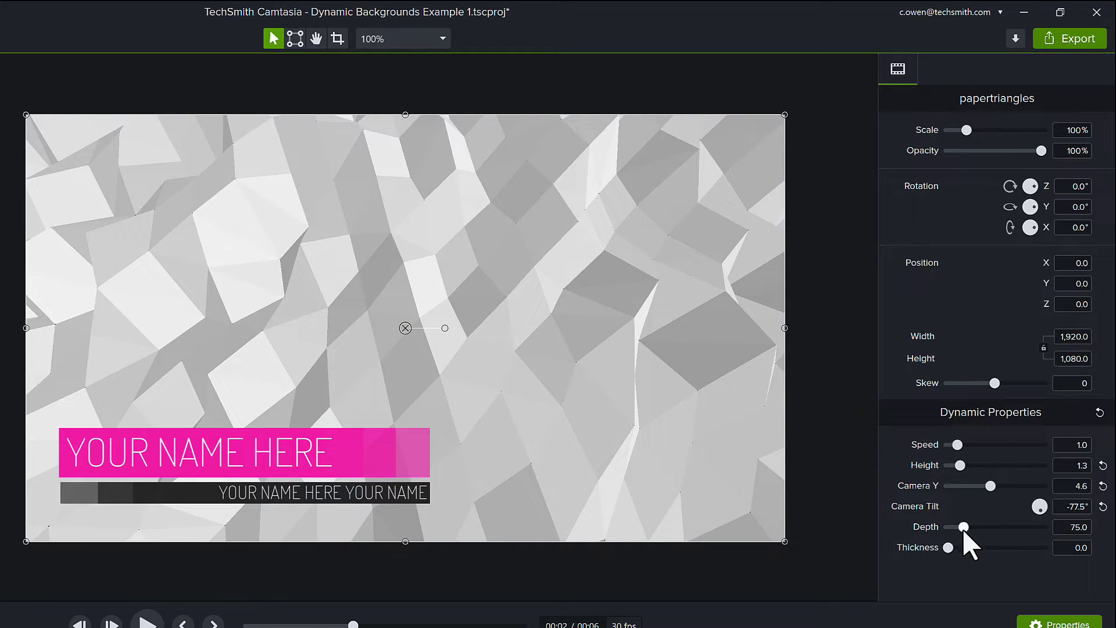
pyautogui.moveTo(948, 547); pyautogui.dragTo(972, 548)
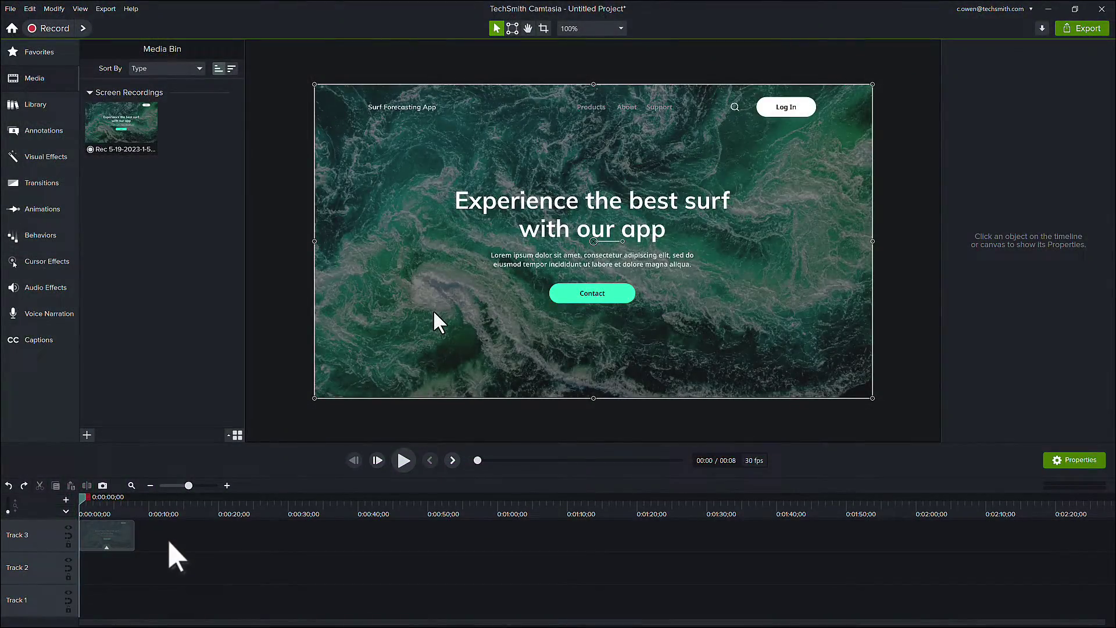
# Scale the surf app recording on Track 3 down to 80%
pyautogui.click(115, 535)
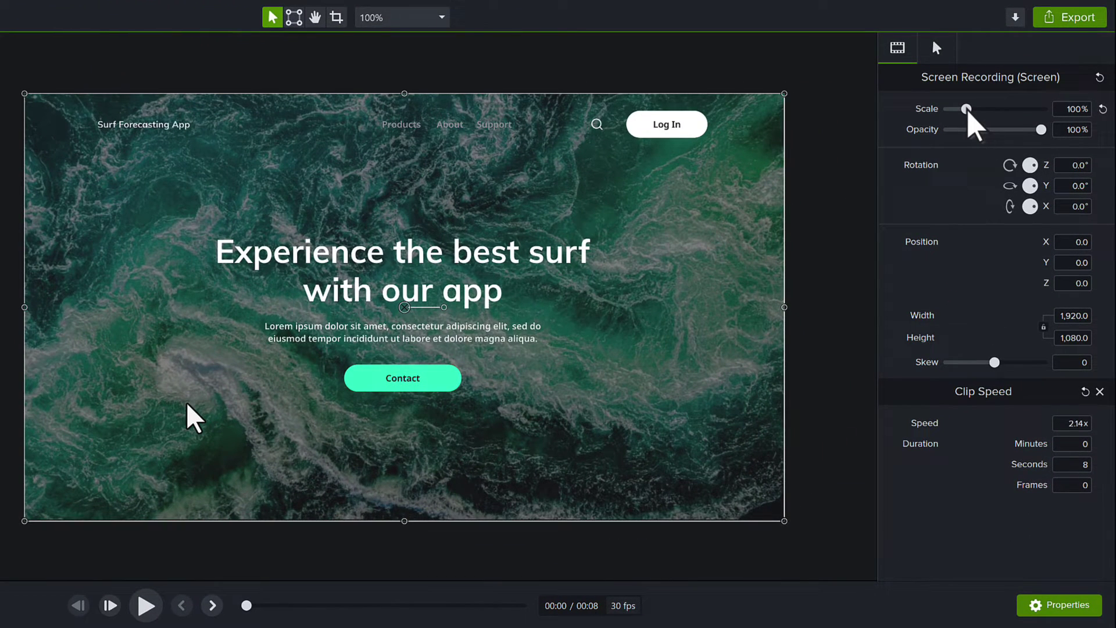
pyautogui.moveTo(964, 109); pyautogui.dragTo(961, 109)
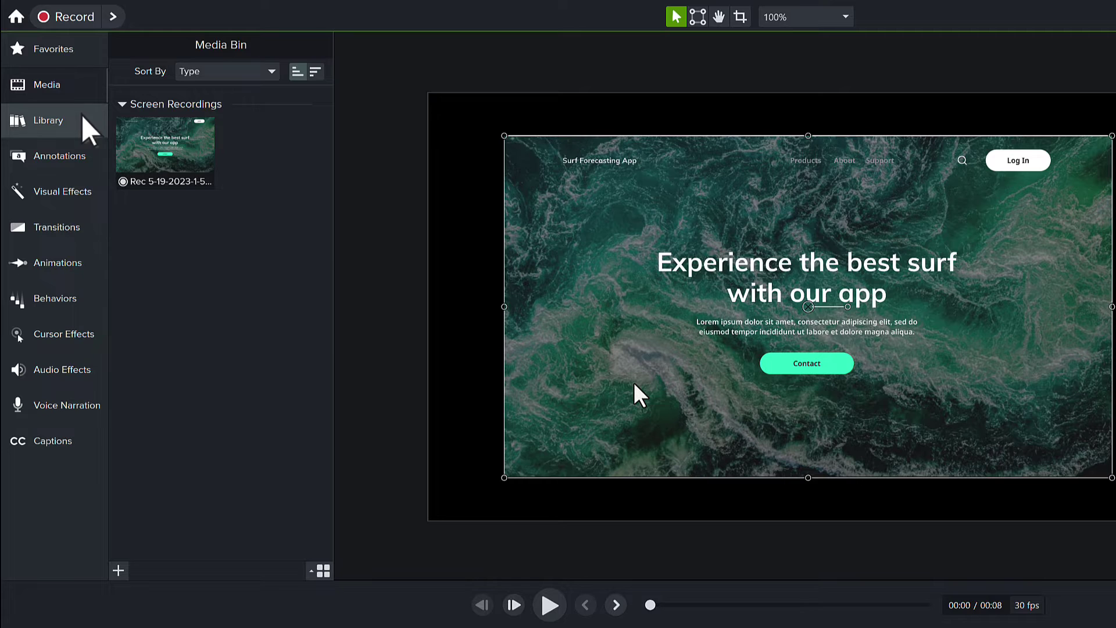
# Add the stripes dynamic background to Track 2 beneath the screen recording
pyautogui.click(83, 116)
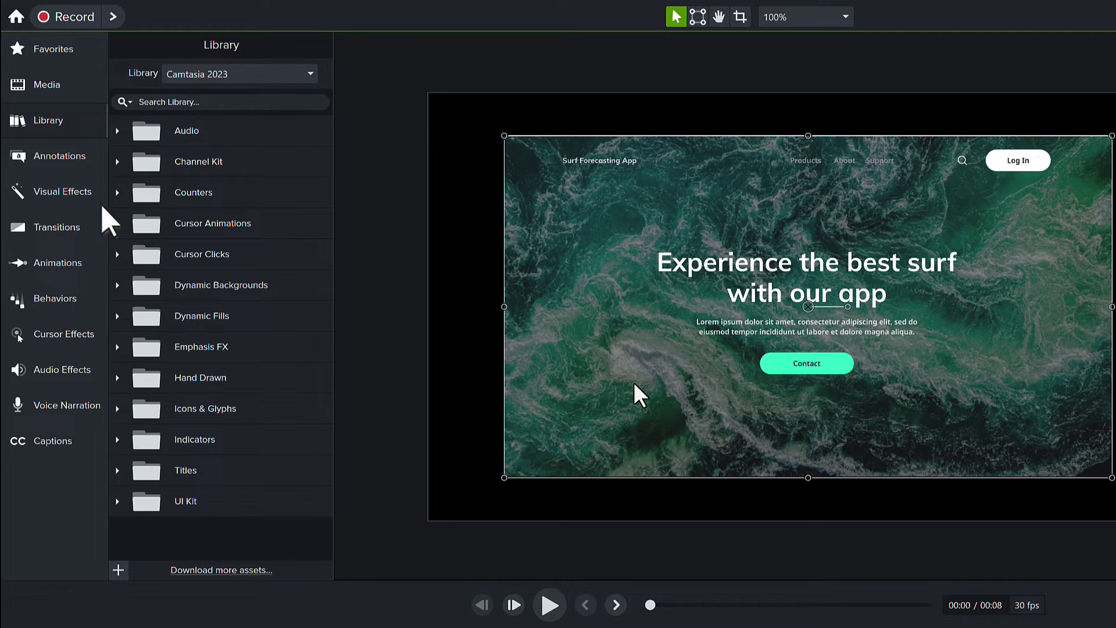
pyautogui.click(117, 285)
pyautogui.scroll(-10, 144, 341)
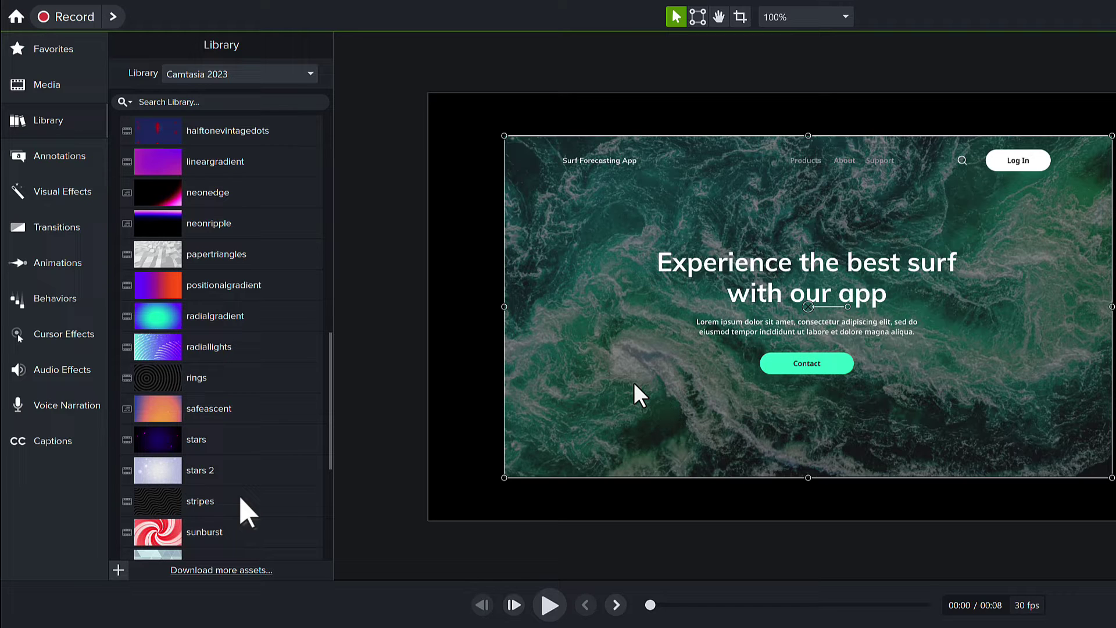
pyautogui.moveTo(240, 498); pyautogui.dragTo(183, 545)
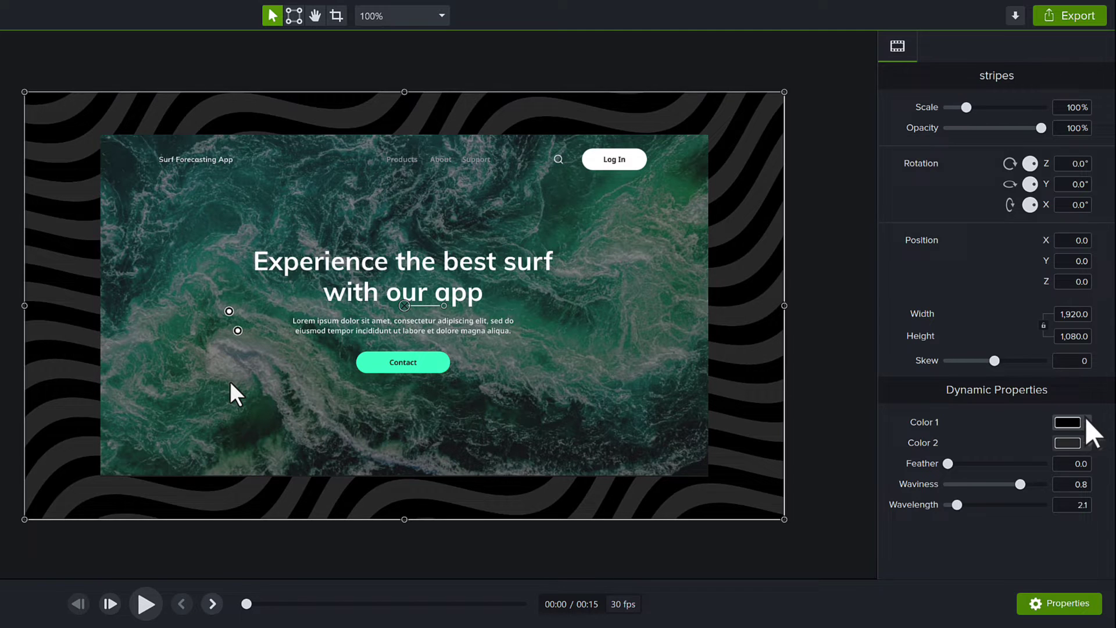
# Set the stripes' Color 1 to grey #5E5E5E and Wavelength to 5.4
pyautogui.click(1086, 423)
pyautogui.moveTo(972, 555); pyautogui.dragTo(951, 550)
pyautogui.click(1087, 422)
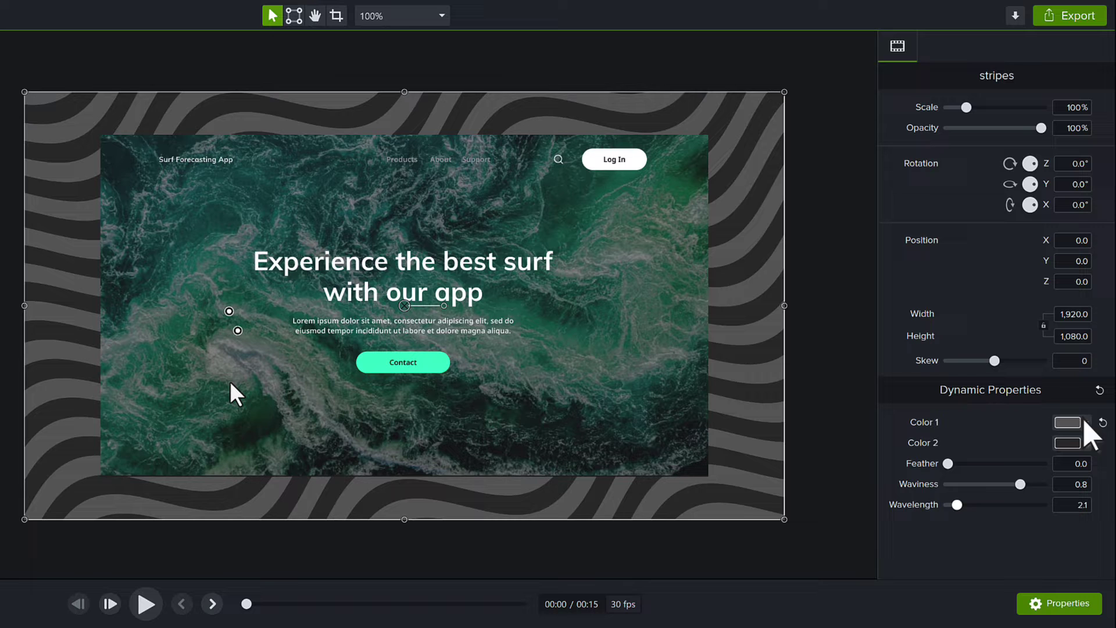
pyautogui.moveTo(953, 504); pyautogui.dragTo(1039, 484)
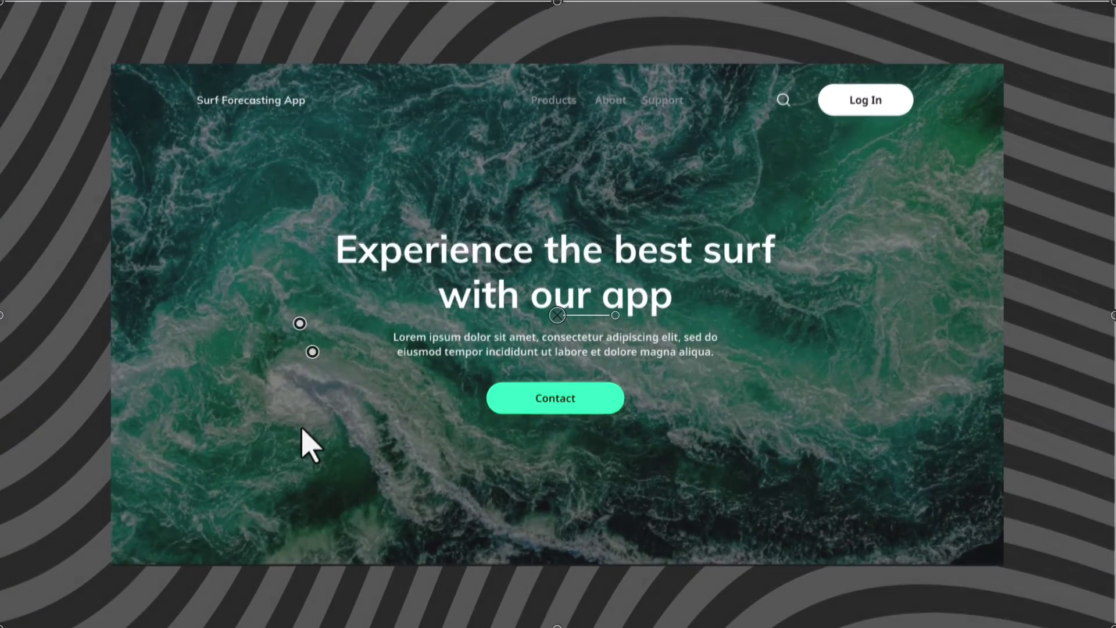
pyautogui.scroll(-5, 302, 429)
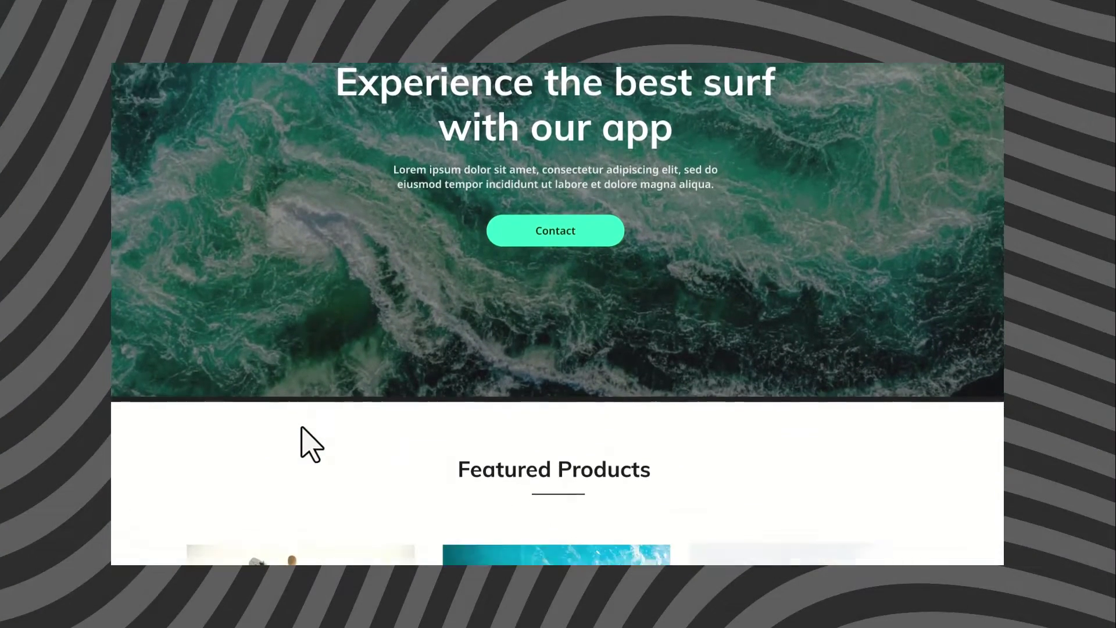
pyautogui.scroll(-4, 308, 445)
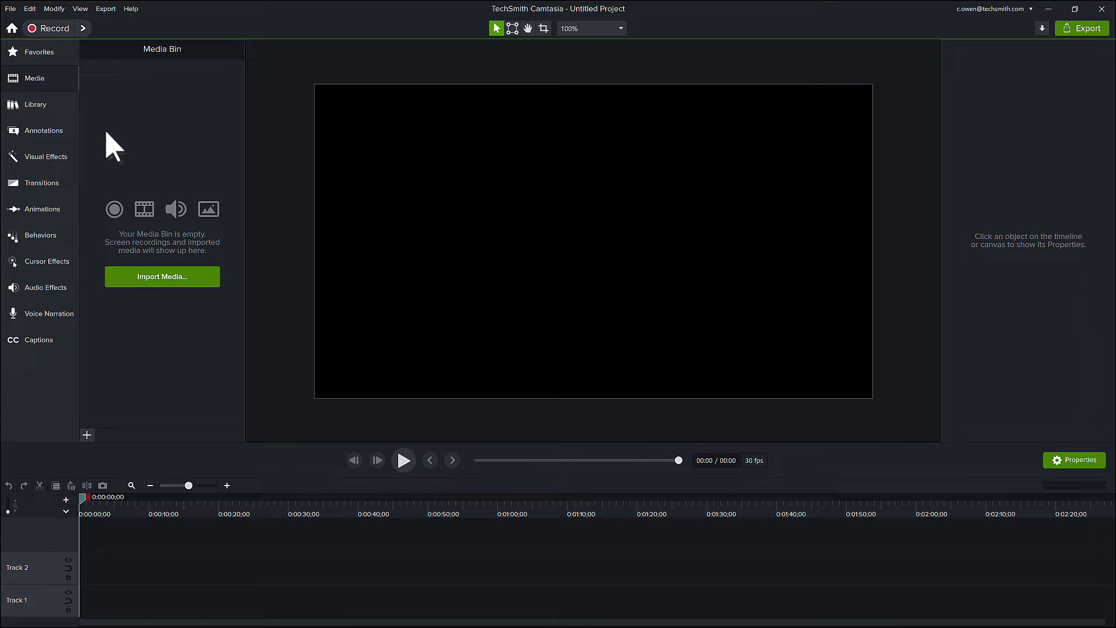
# Place a plain text callout at the canvas centre reading CAMTASIA and widen its box
pyautogui.click(73, 130)
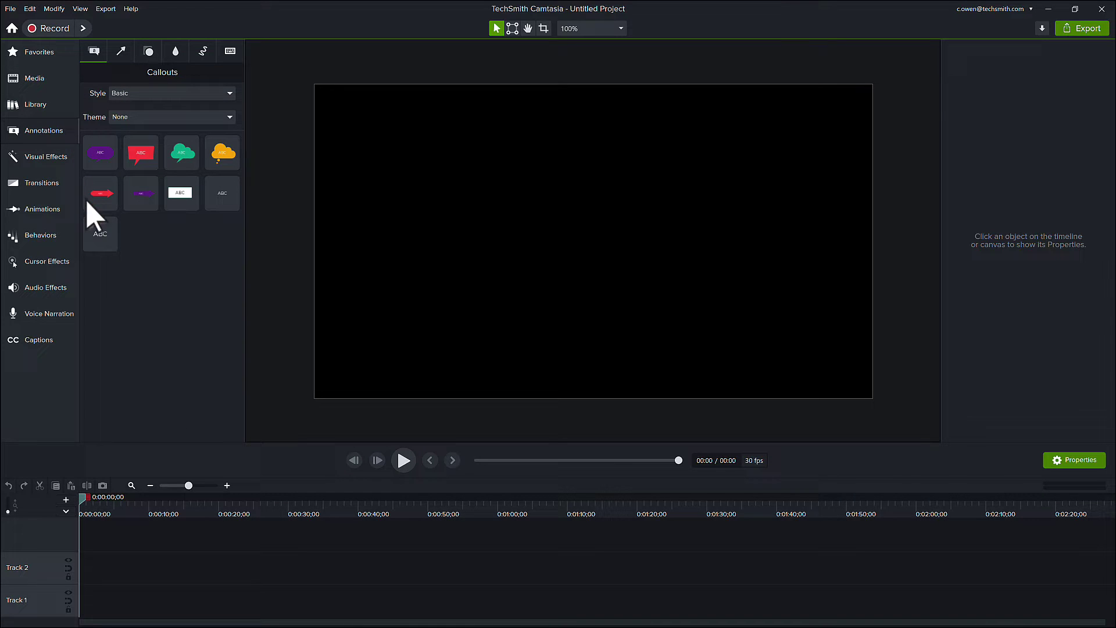
pyautogui.moveTo(100, 233); pyautogui.dragTo(594, 230)
pyautogui.write('C')
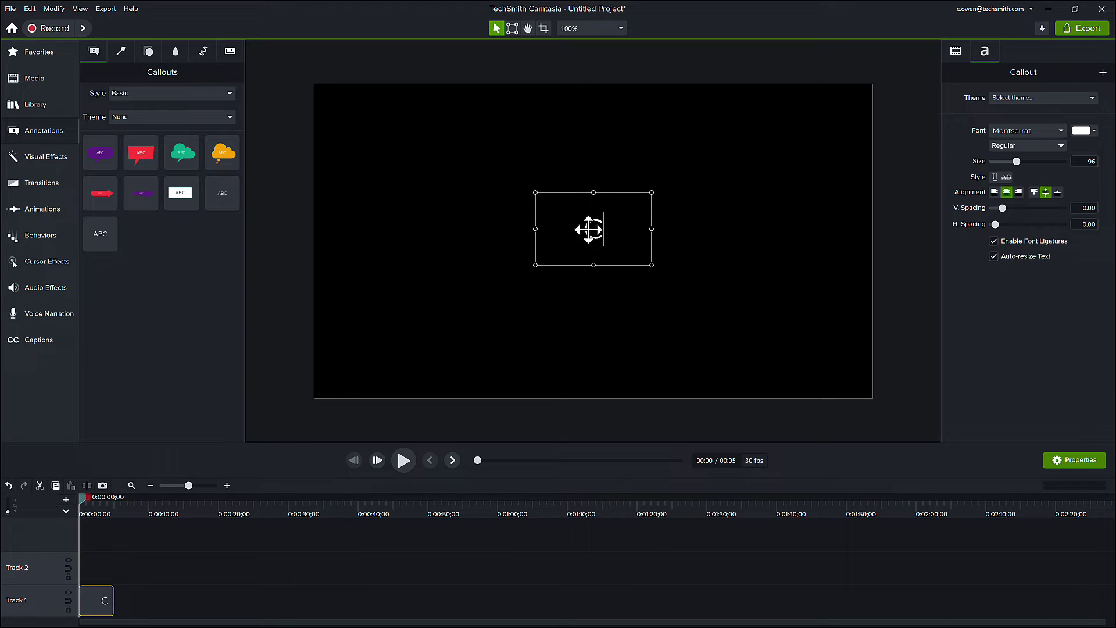
pyautogui.write('AMTASIA')
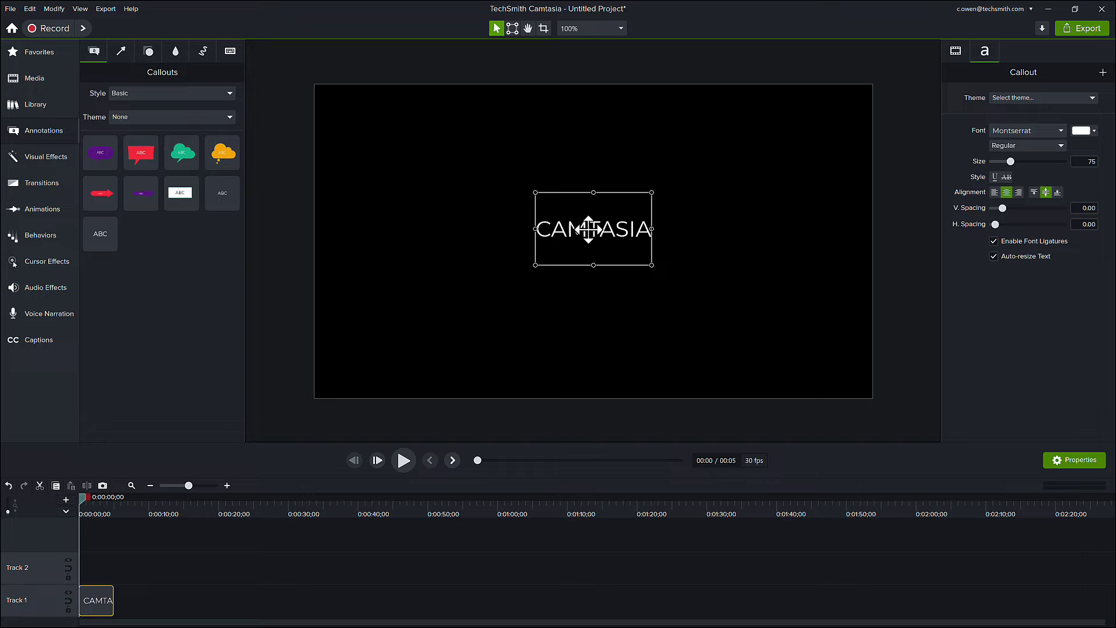
pyautogui.moveTo(535, 229); pyautogui.dragTo(390, 228)
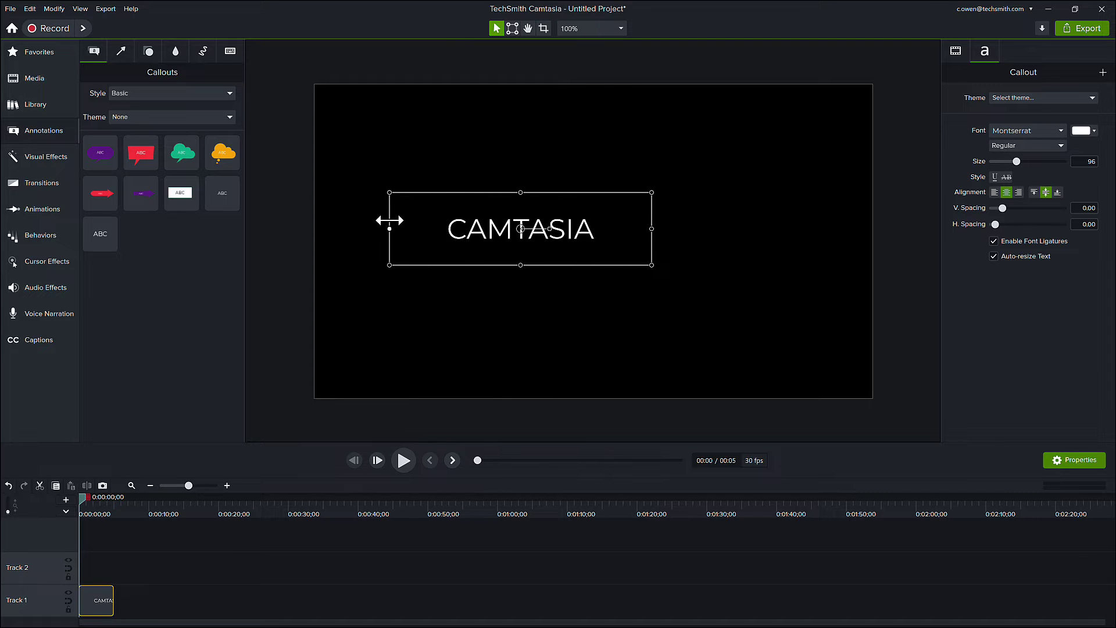
pyautogui.moveTo(652, 228); pyautogui.dragTo(811, 232)
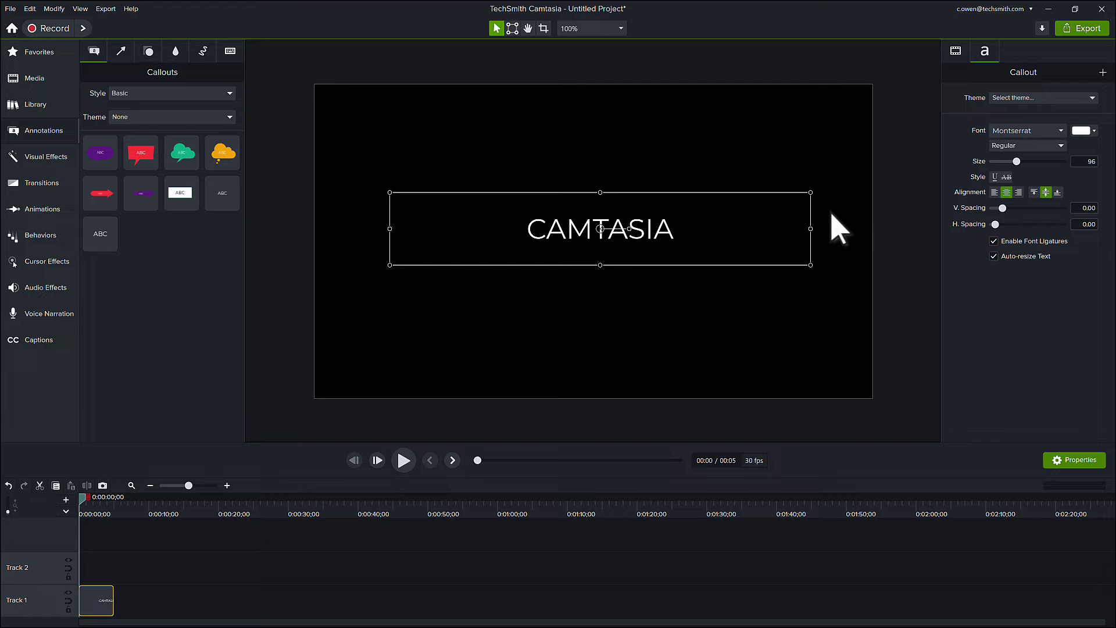
# Format the CAMTASIA text in Arial Black at size 250
pyautogui.doubleClick(652, 227)
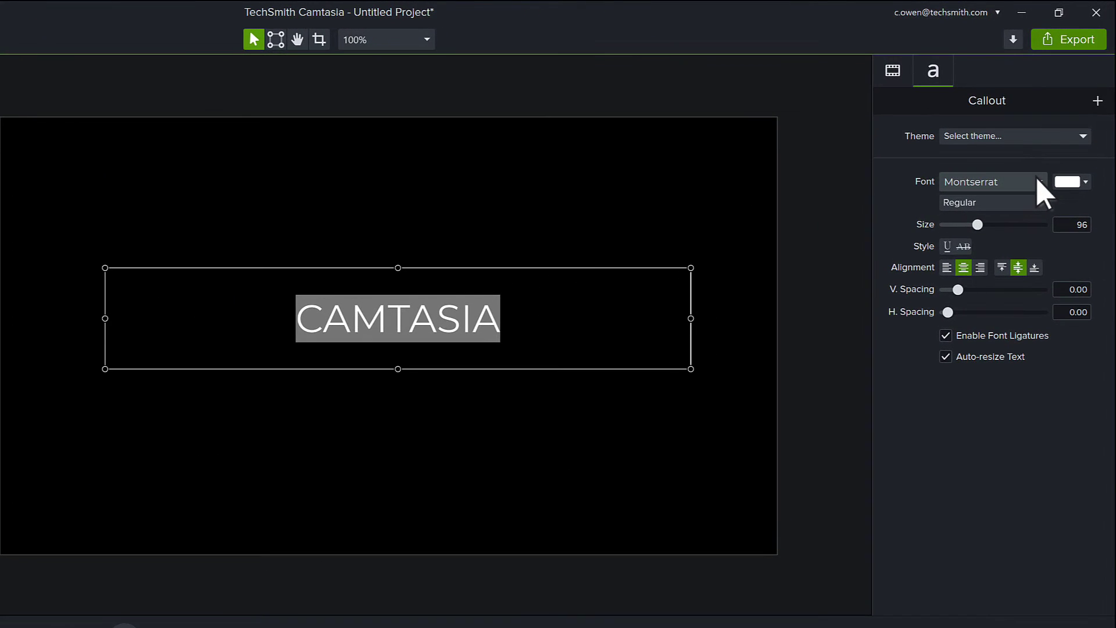
pyautogui.click(1038, 180)
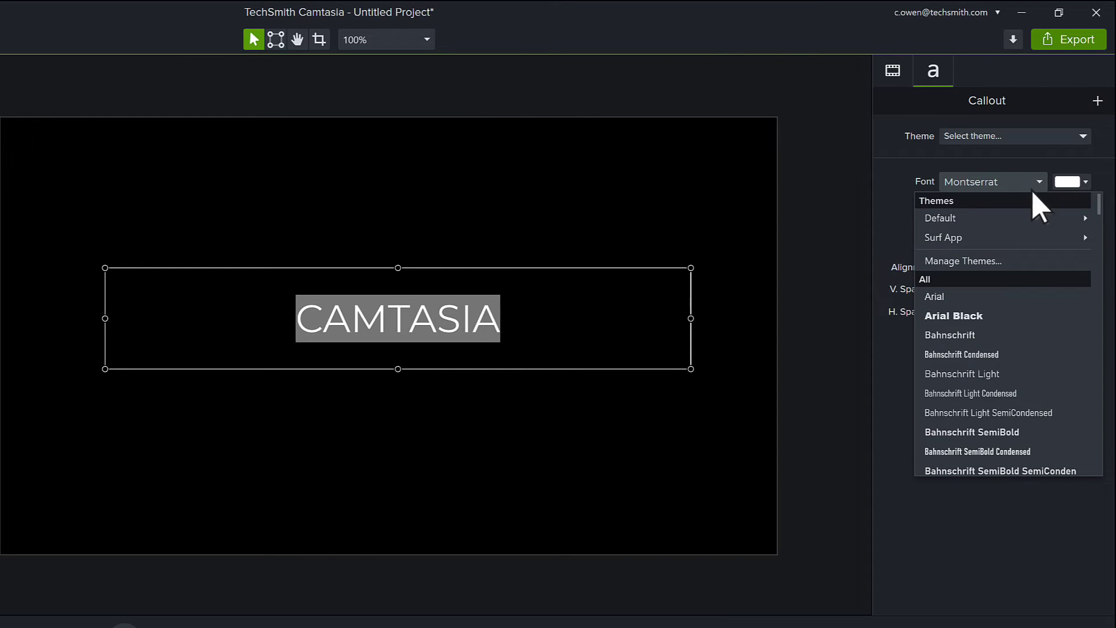
pyautogui.click(996, 317)
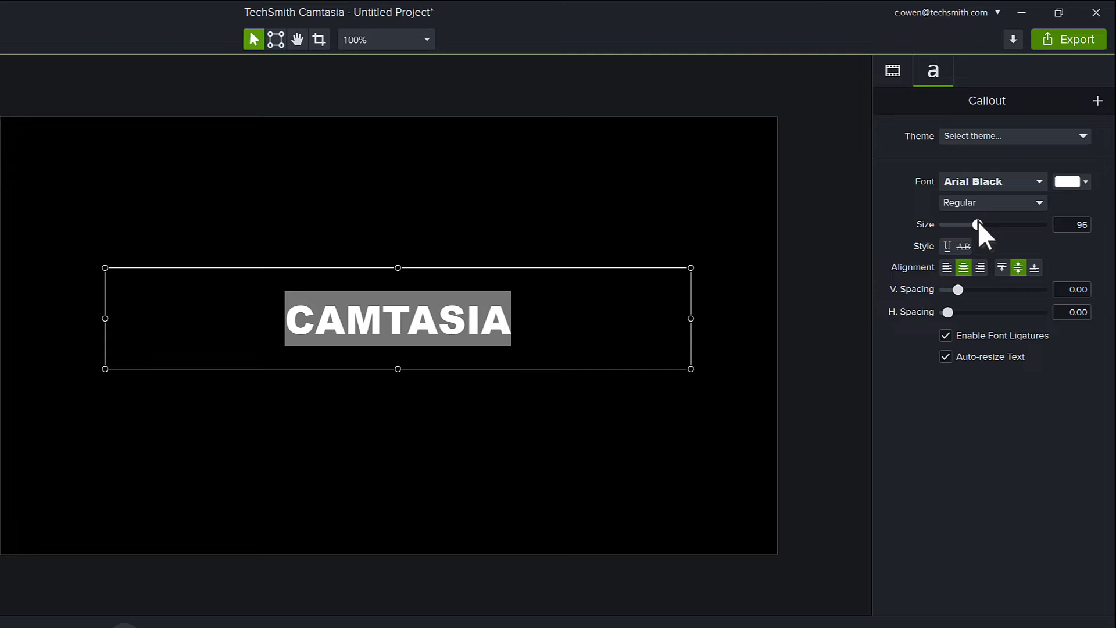
pyautogui.moveTo(977, 225); pyautogui.dragTo(1009, 225)
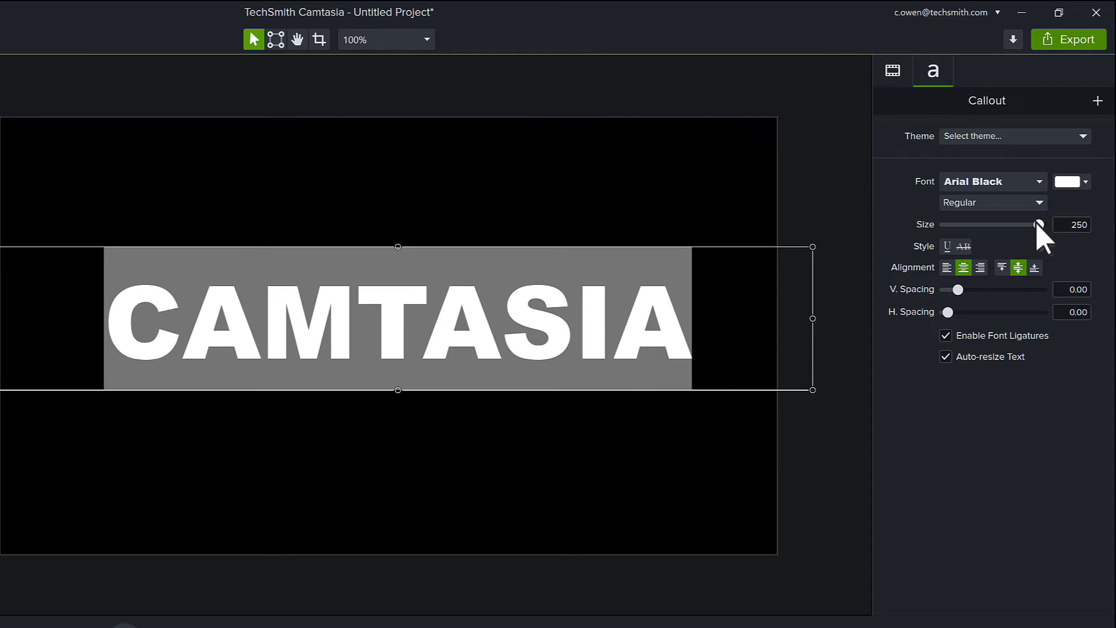
pyautogui.press('Escape')
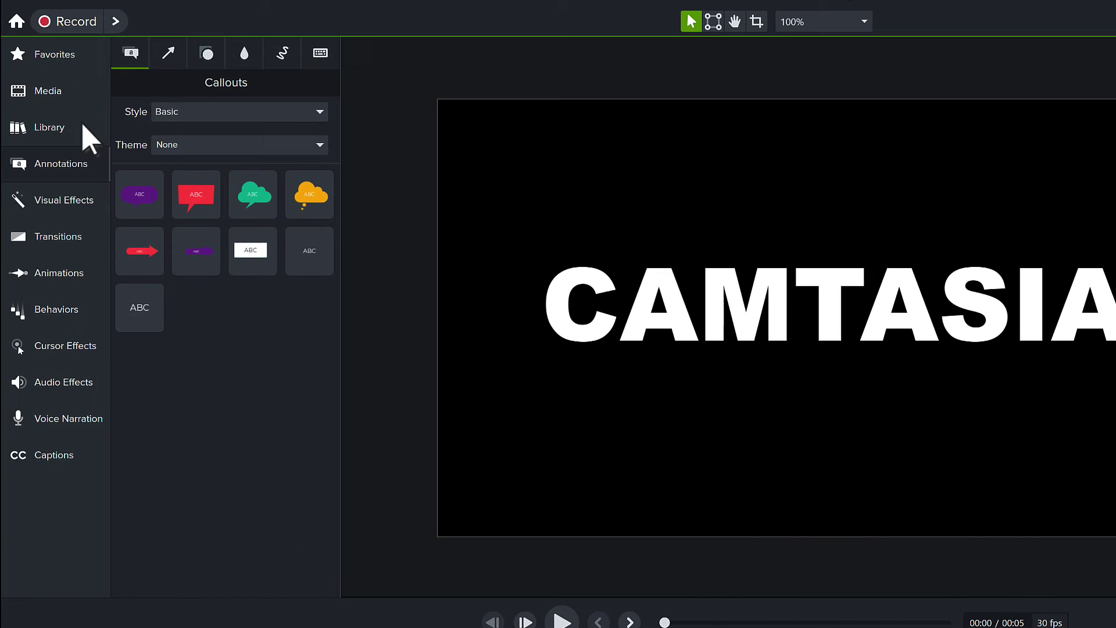
# Put neonripple on Track 1 and stretch the CAMTASIA title clip to the same length
pyautogui.click(83, 126)
pyautogui.scroll(-5, 142, 249)
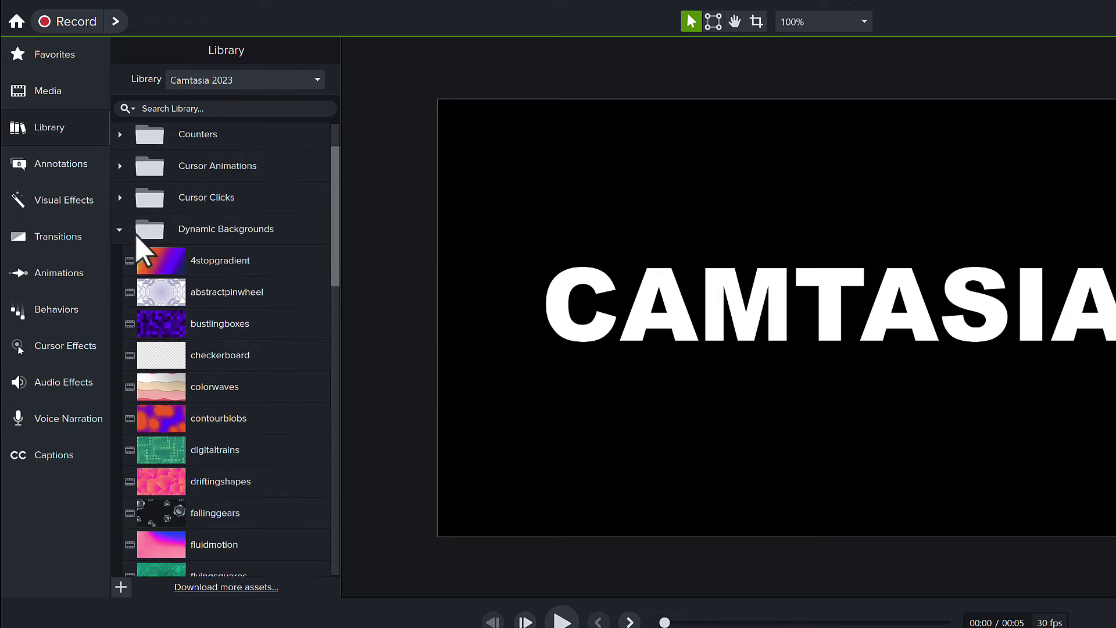
pyautogui.scroll(-4, 236, 444)
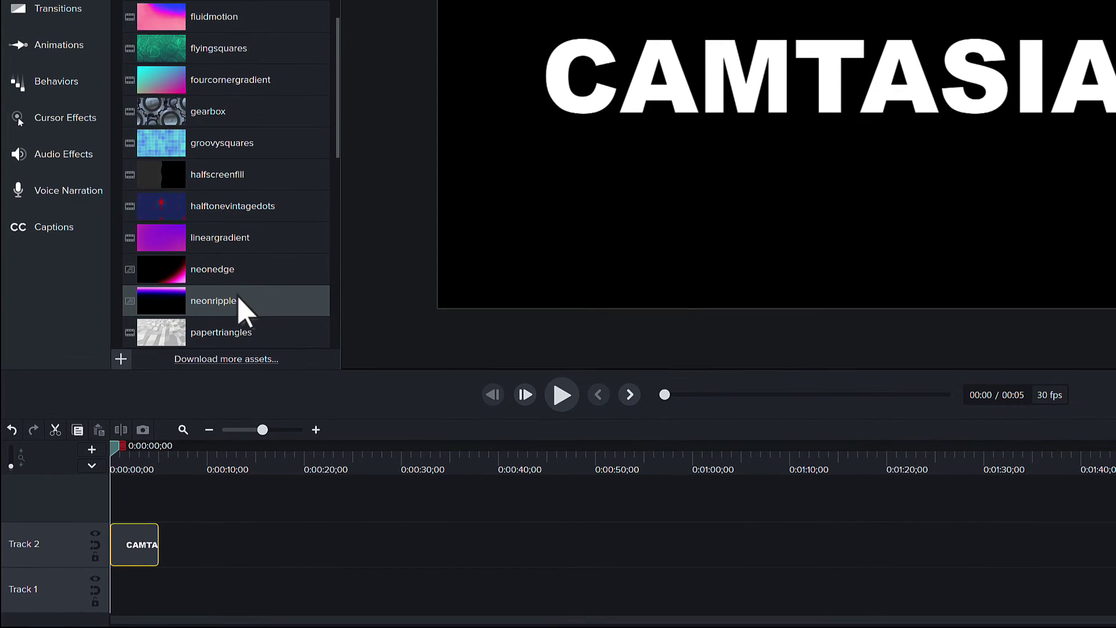
pyautogui.moveTo(270, 523); pyautogui.dragTo(153, 627)
pyautogui.moveTo(149, 484); pyautogui.dragTo(163, 578)
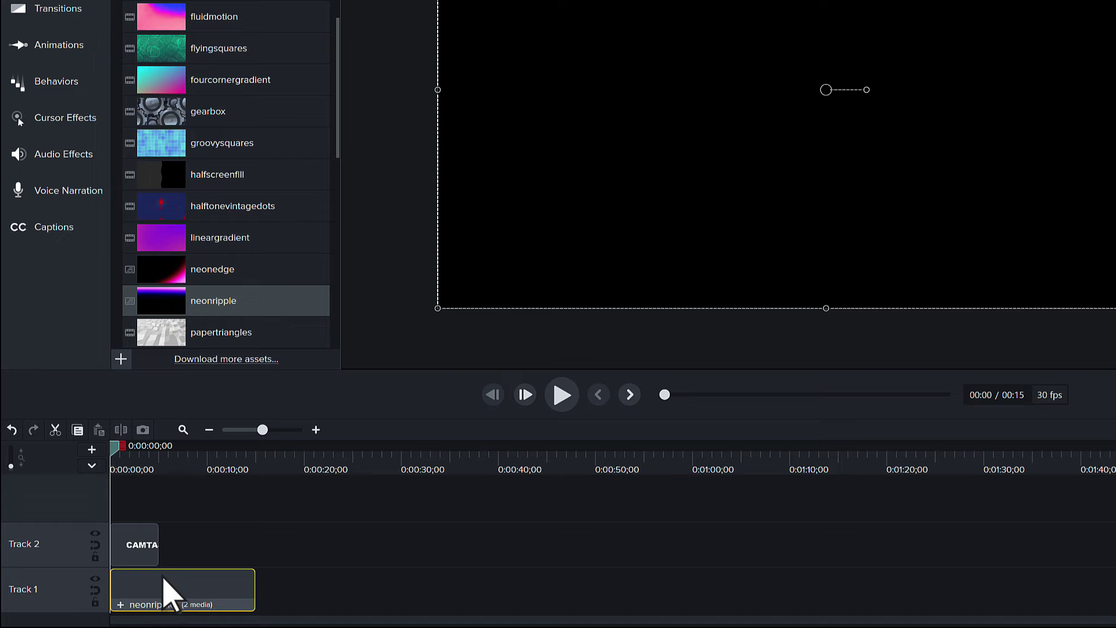
pyautogui.moveTo(158, 546); pyautogui.dragTo(254, 544)
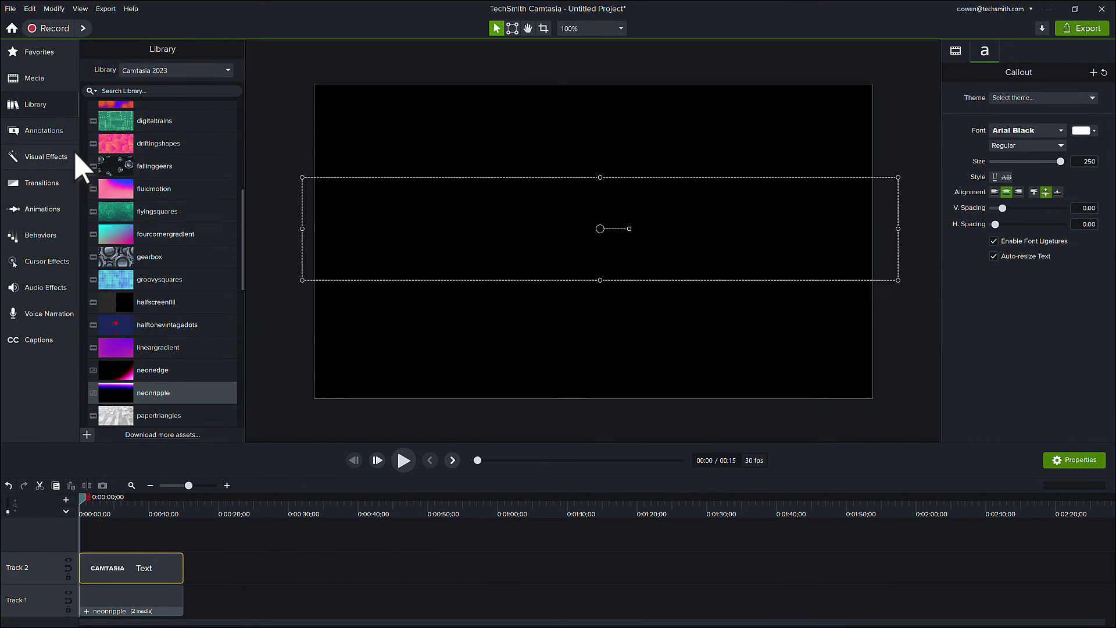
# Drop the Media Matte visual effect onto the CAMTASIA clip, keeping Alpha mode at 100%
pyautogui.click(76, 156)
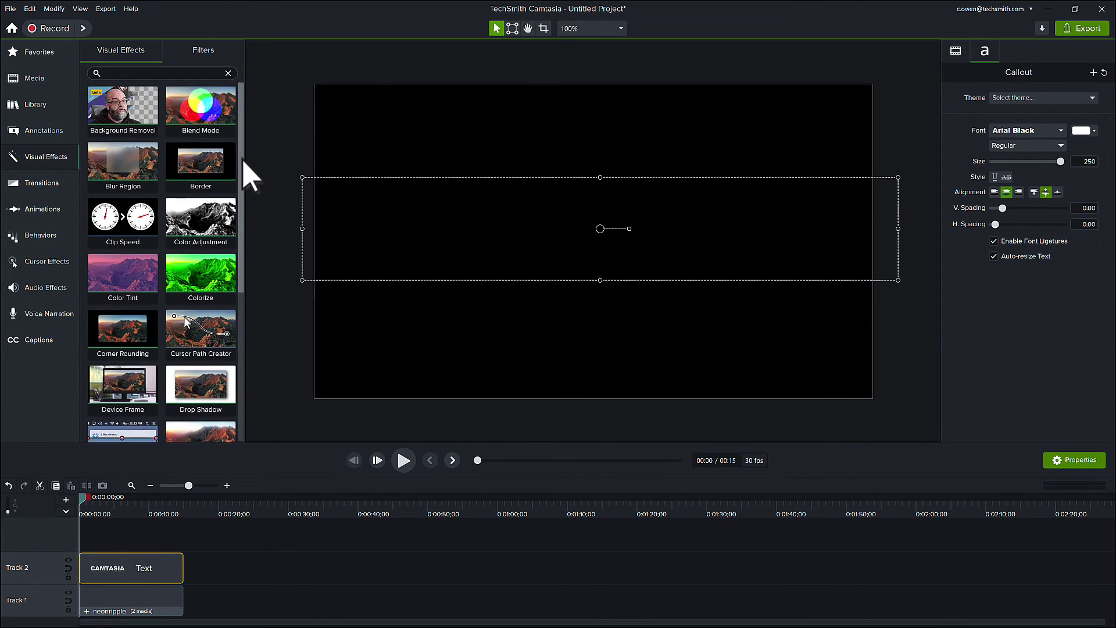
pyautogui.scroll(-3, 244, 186)
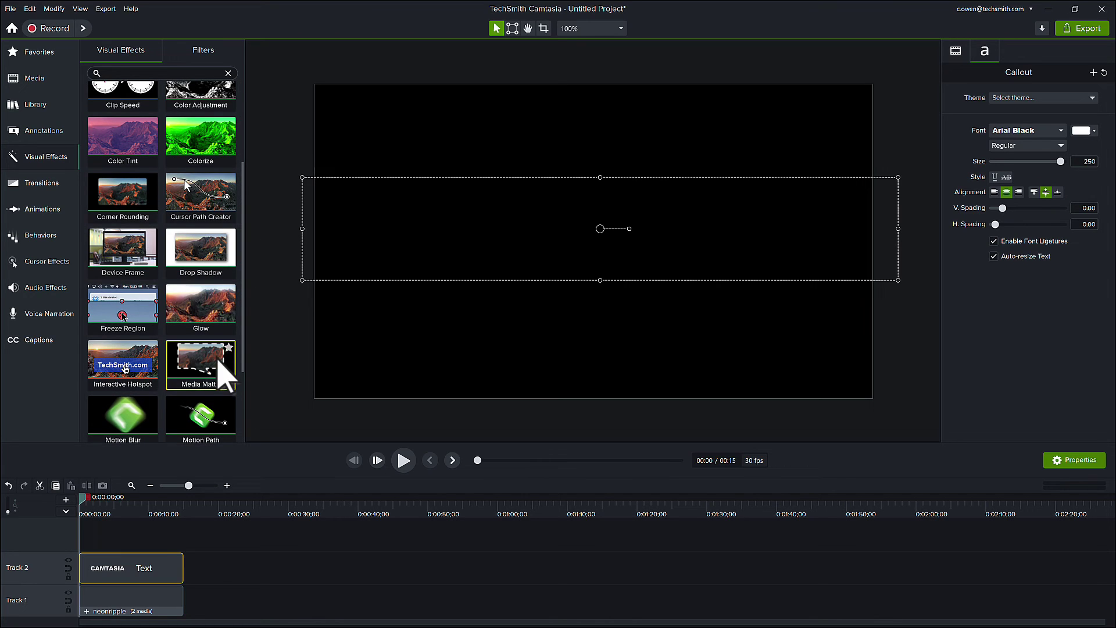
pyautogui.moveTo(219, 358); pyautogui.dragTo(135, 567)
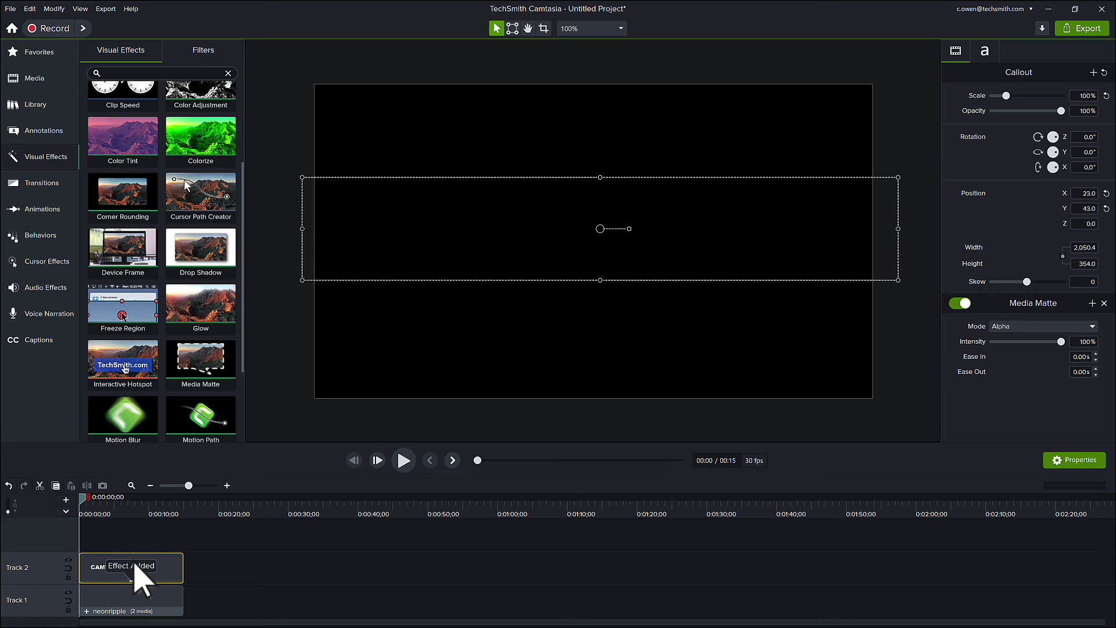